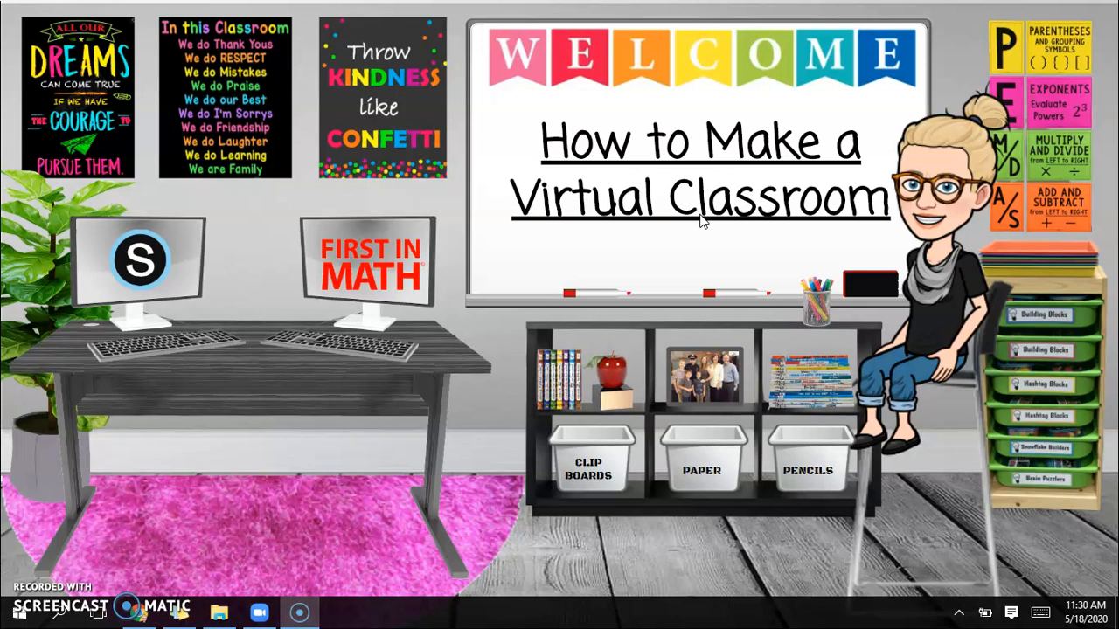
# Exit the slideshow of the example classroom and close the format options
pyautogui.click(1054, 281)
pyautogui.press('Escape')
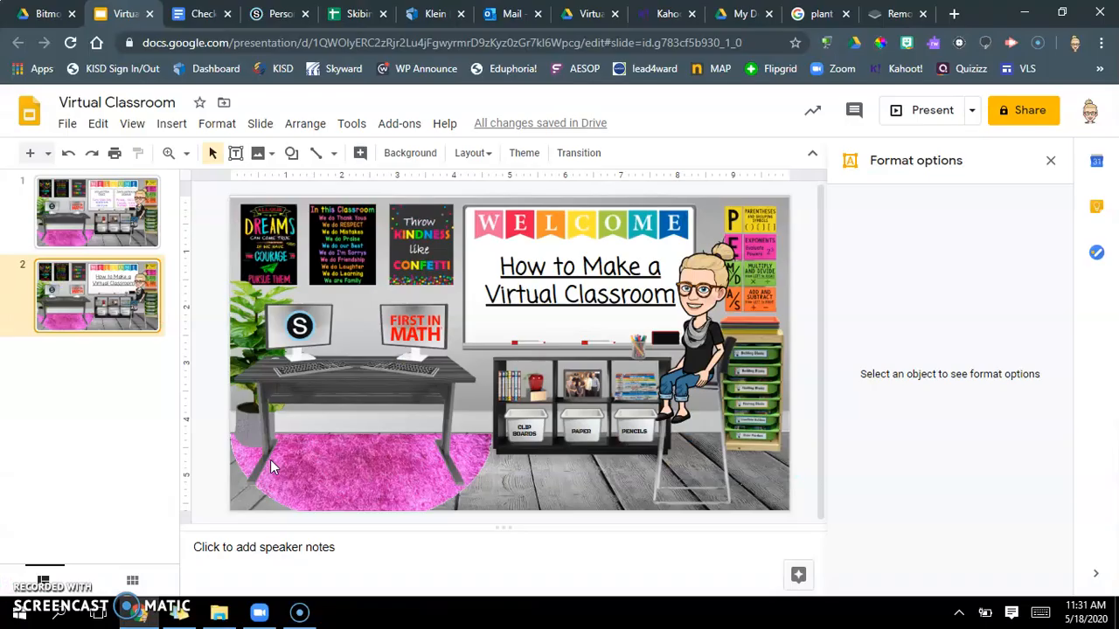
pyautogui.click(1050, 161)
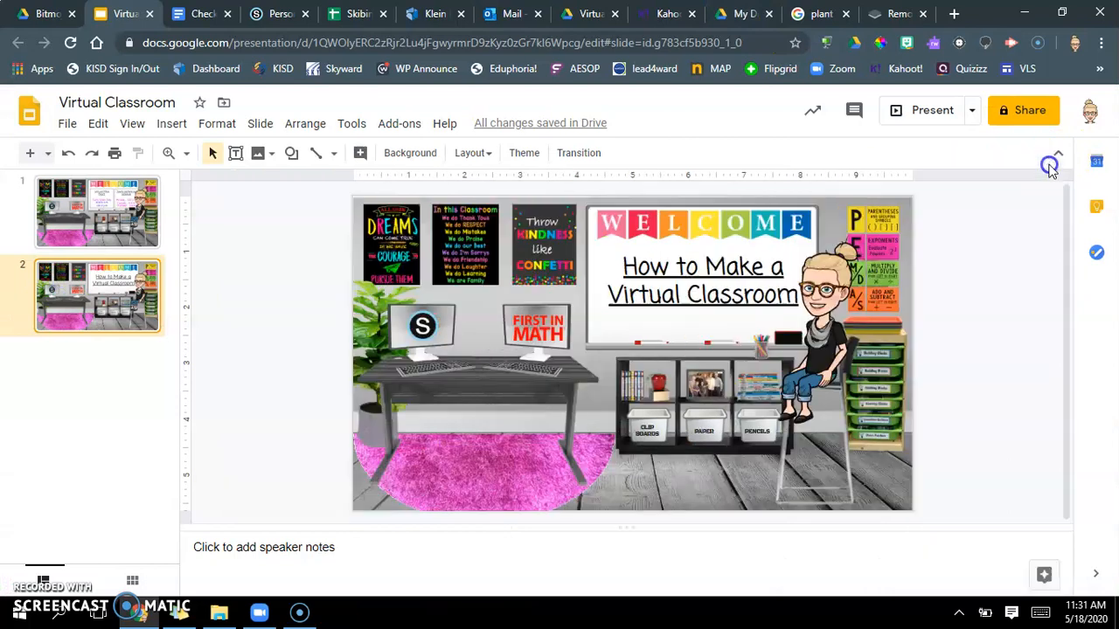
# Open Google Drive in a new browser tab and create a blank Google Slides presentation
pyautogui.click(953, 13)
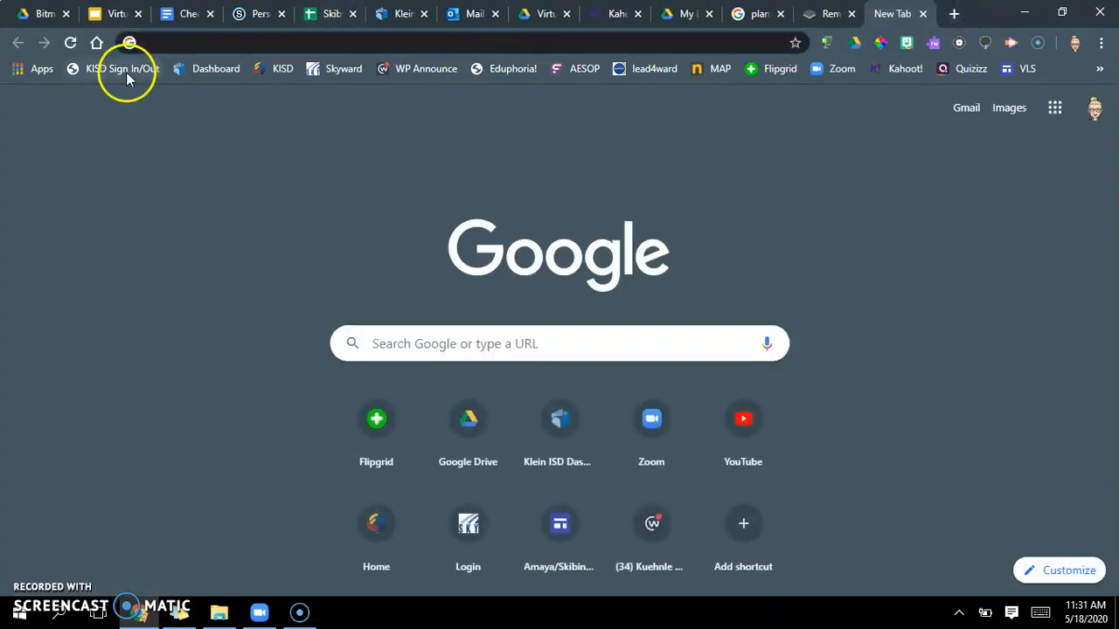
pyautogui.click(479, 418)
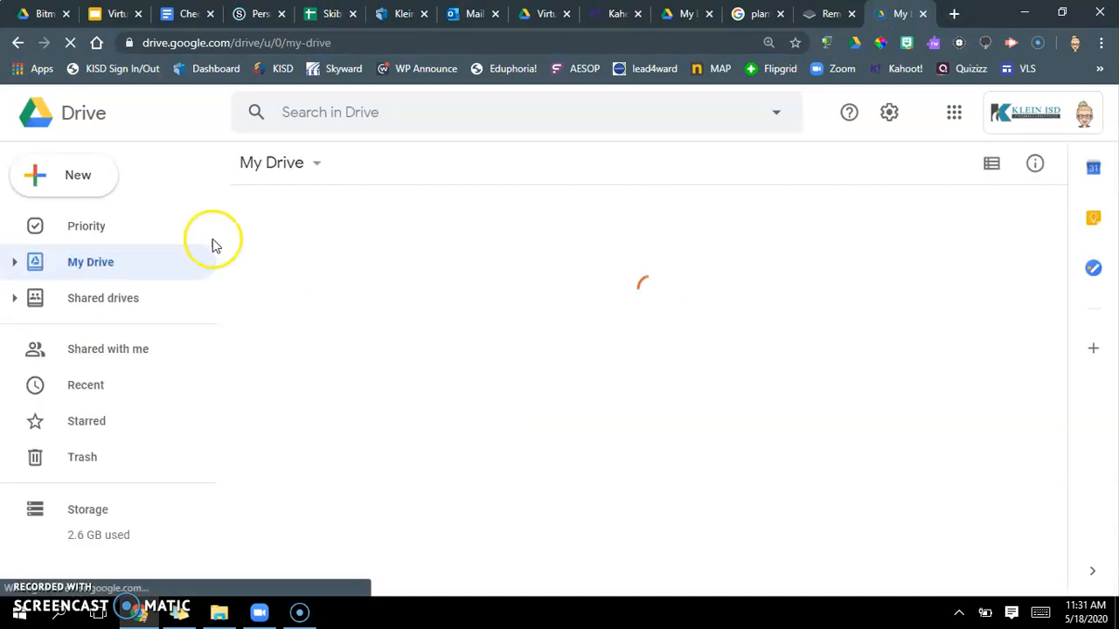
pyautogui.click(90, 179)
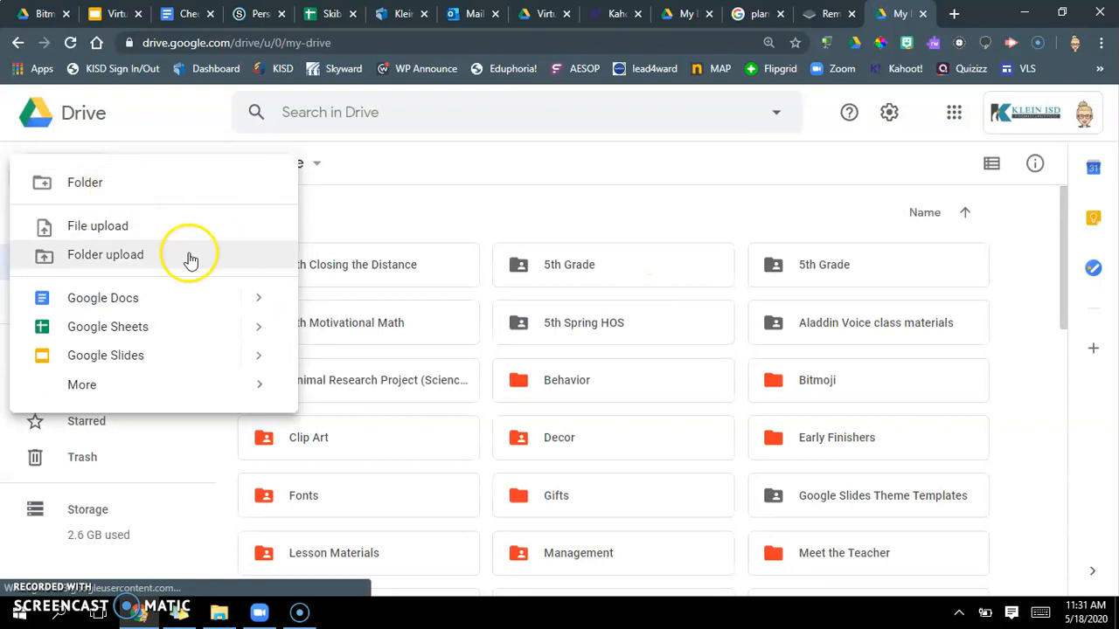
pyautogui.moveTo(258, 358)
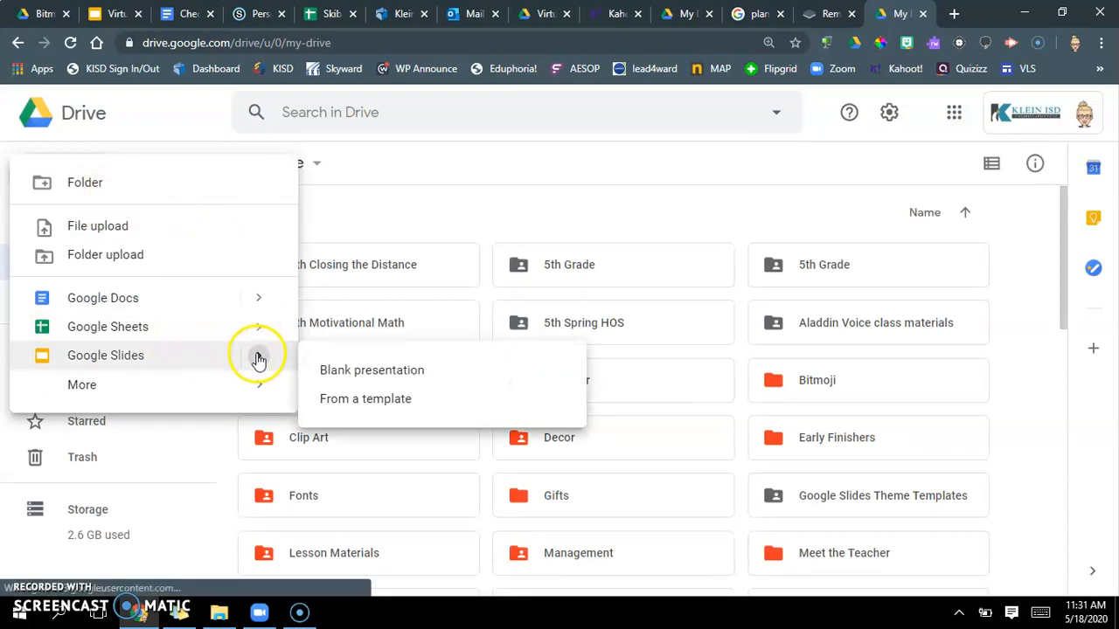
pyautogui.click(325, 371)
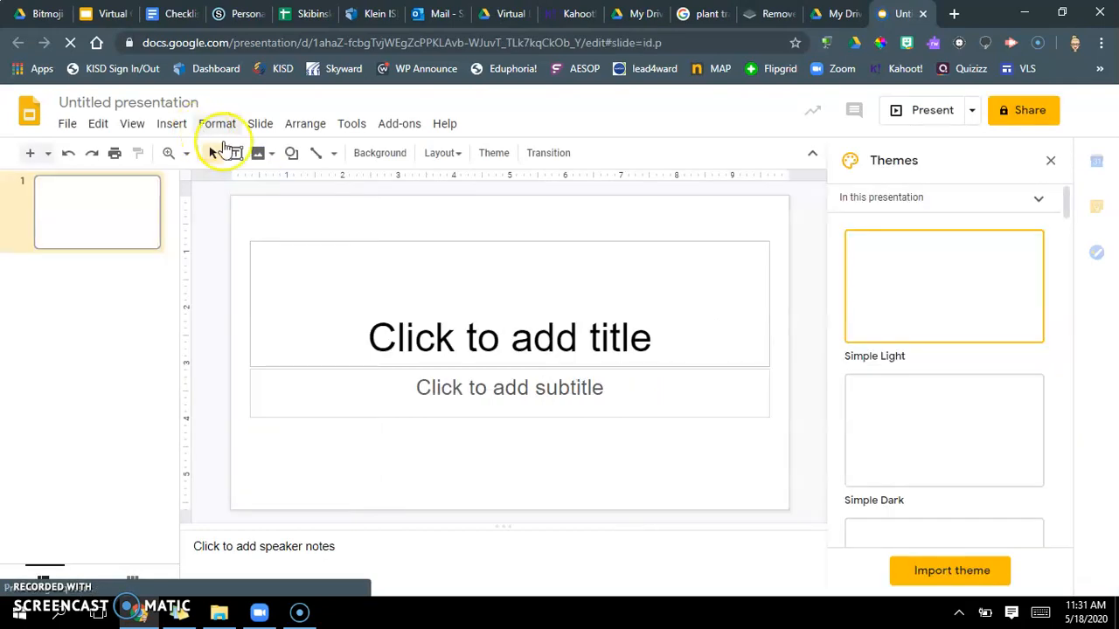
# Rename the untitled presentation as "VC Video"
pyautogui.click(199, 102)
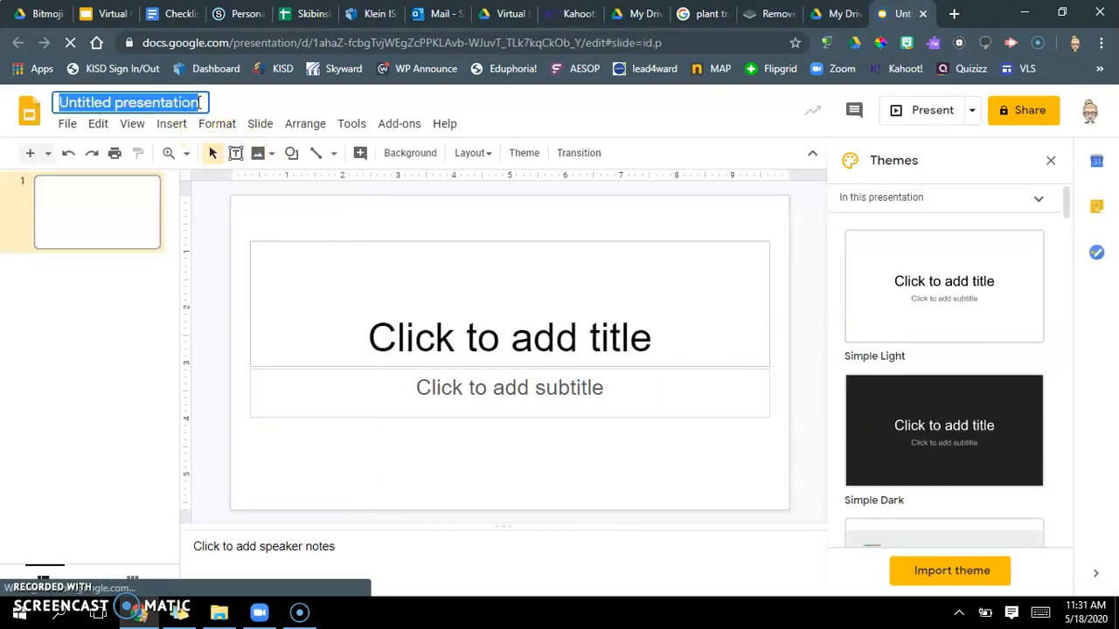
pyautogui.write('VC Vi')
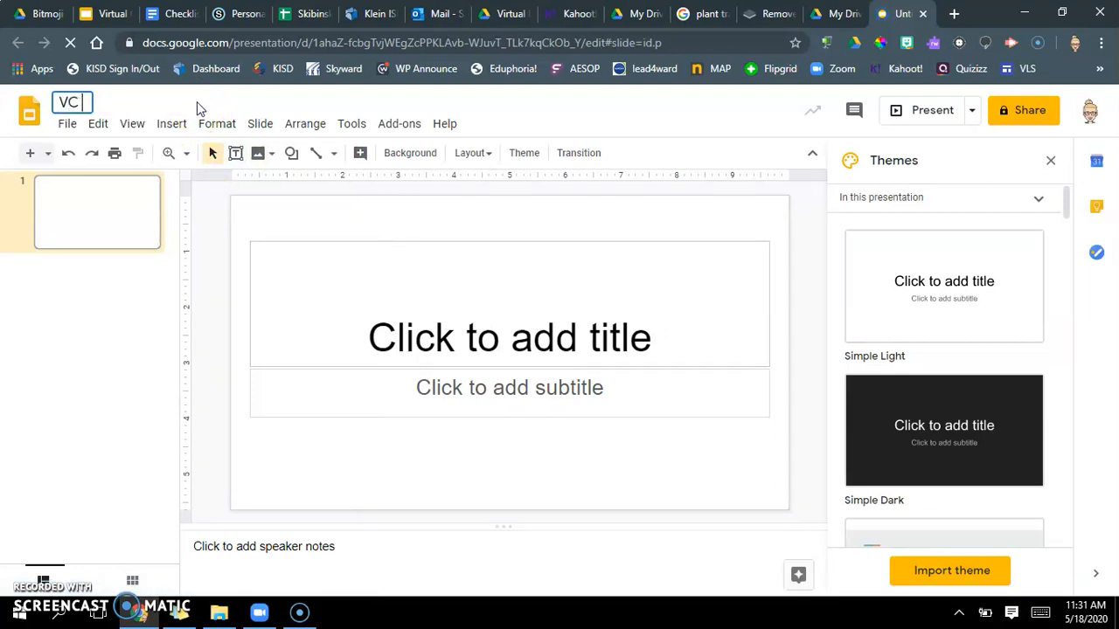
pyautogui.write('deo')
pyautogui.press('Return')
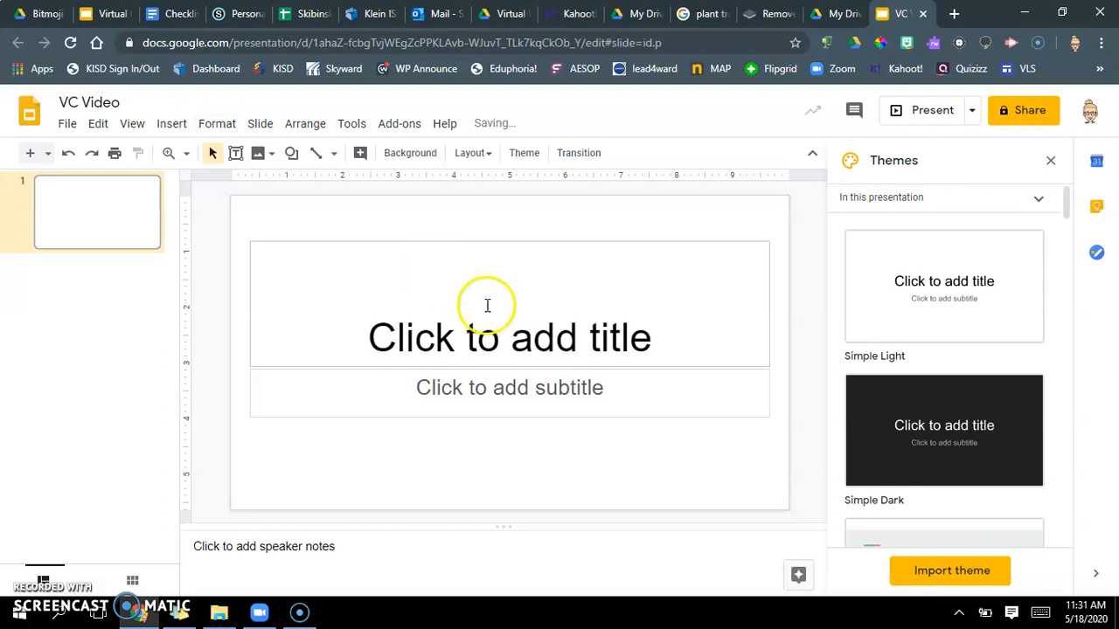
# Close the theme choices and delete the title and subtitle placeholders from the slide
pyautogui.click(1049, 160)
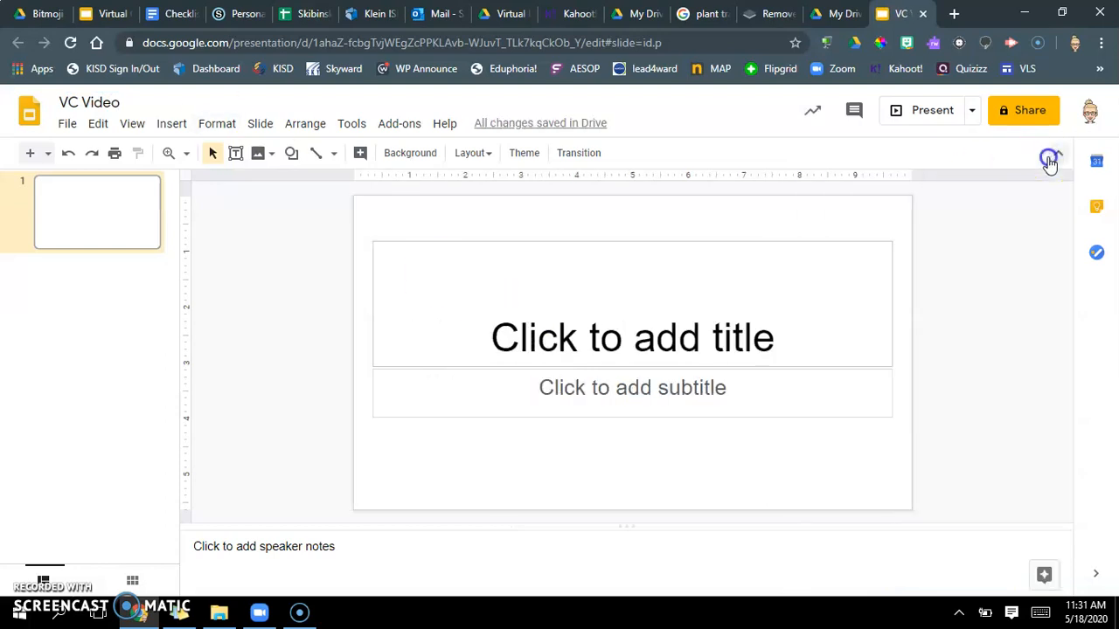
pyautogui.click(743, 242)
pyautogui.press('Delete')
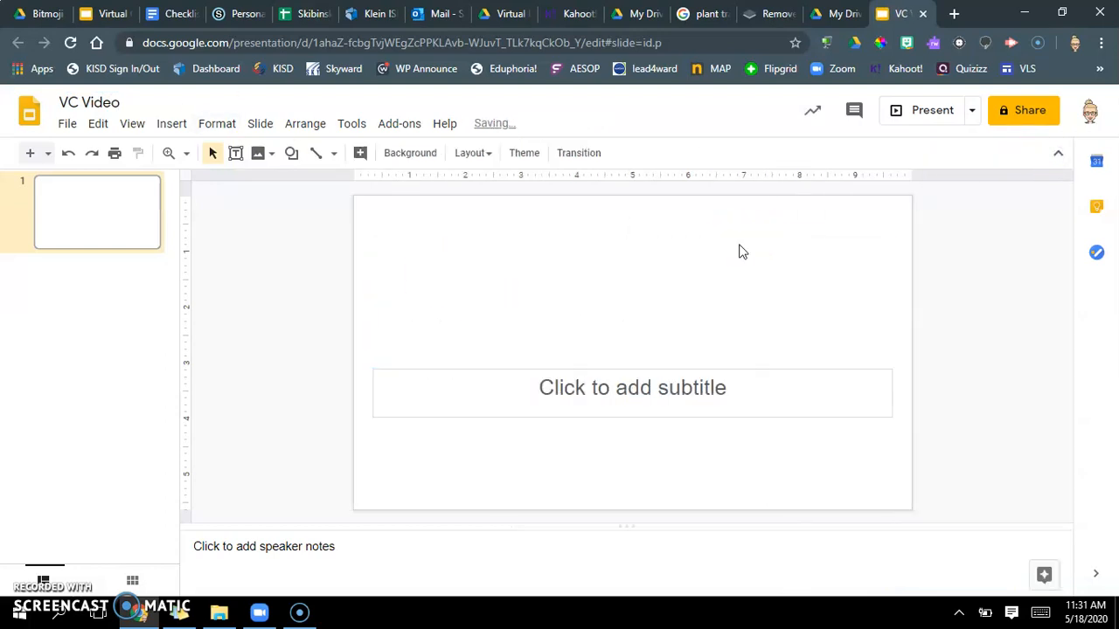
pyautogui.click(726, 370)
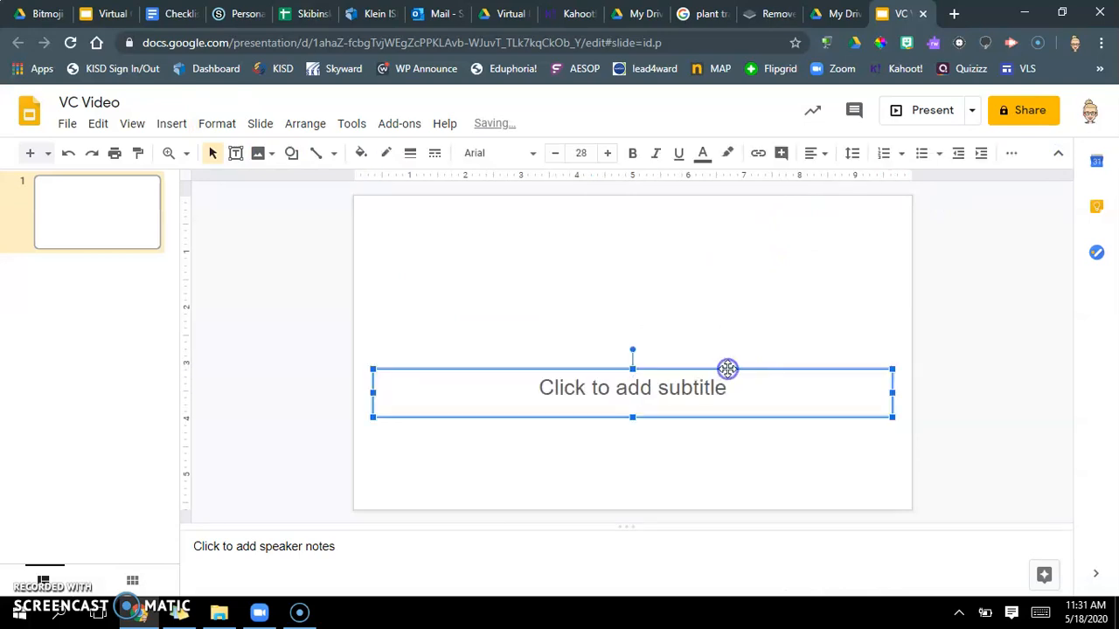
pyautogui.press('Delete')
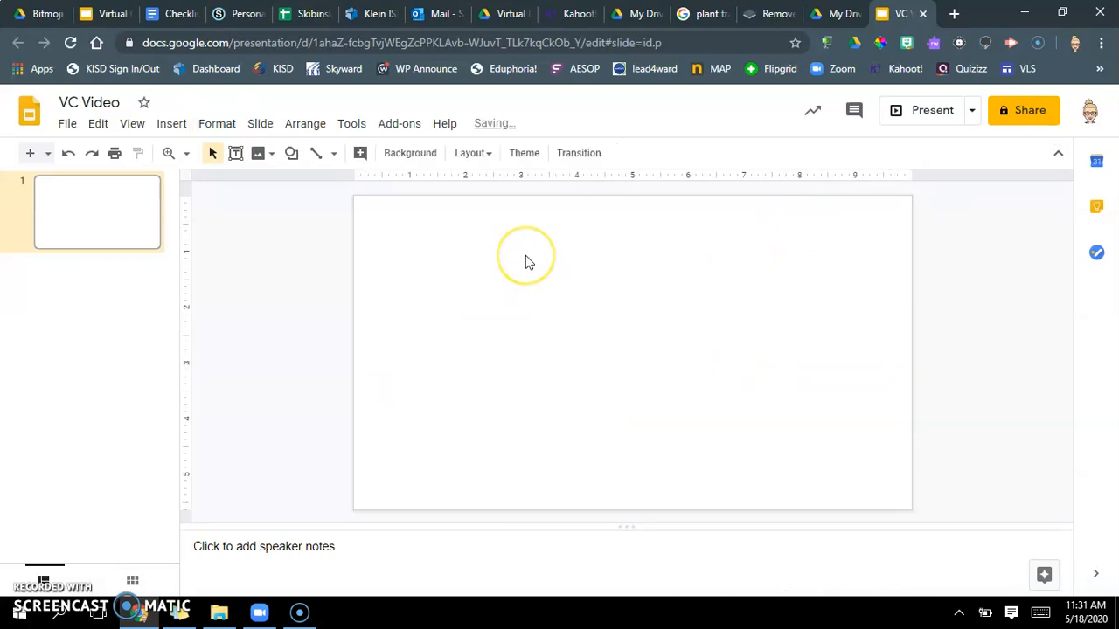
# Search Google images for "wall and floor" and set the plain grey wall with grey plank floor as the slide background
pyautogui.click(411, 153)
pyautogui.click(601, 332)
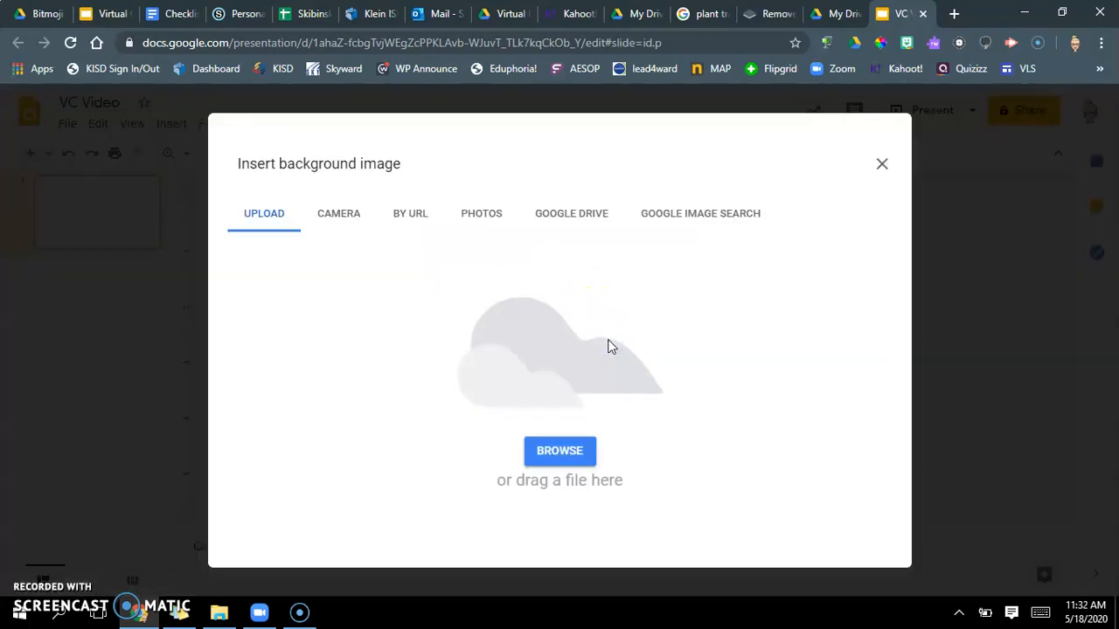
pyautogui.click(692, 222)
pyautogui.click(606, 159)
pyautogui.write('wall and ')
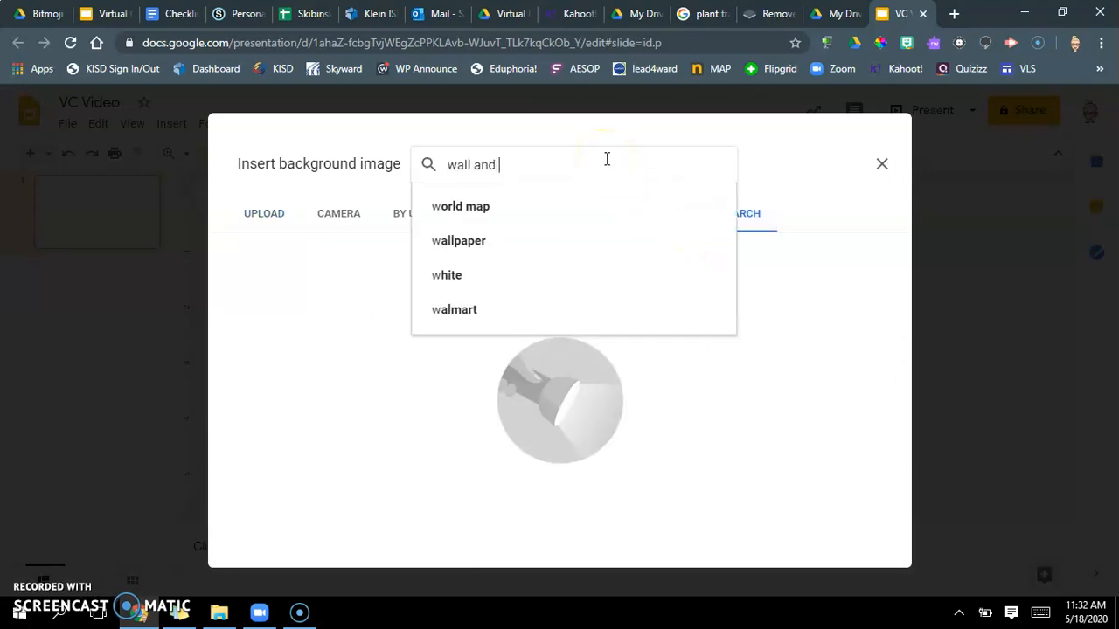
pyautogui.write('floor')
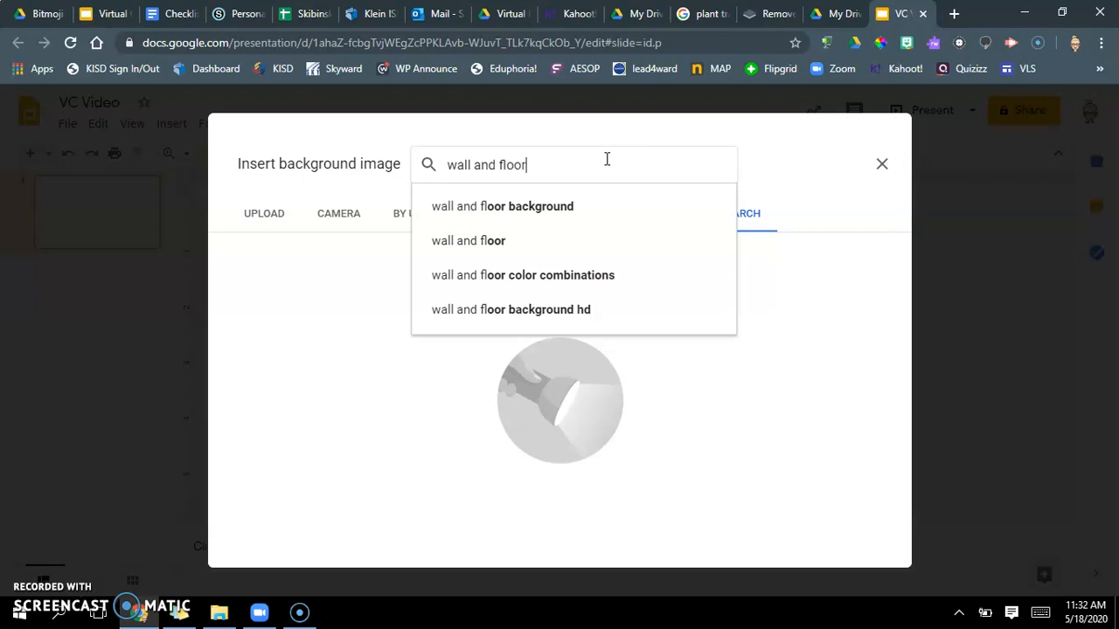
pyautogui.press('Return')
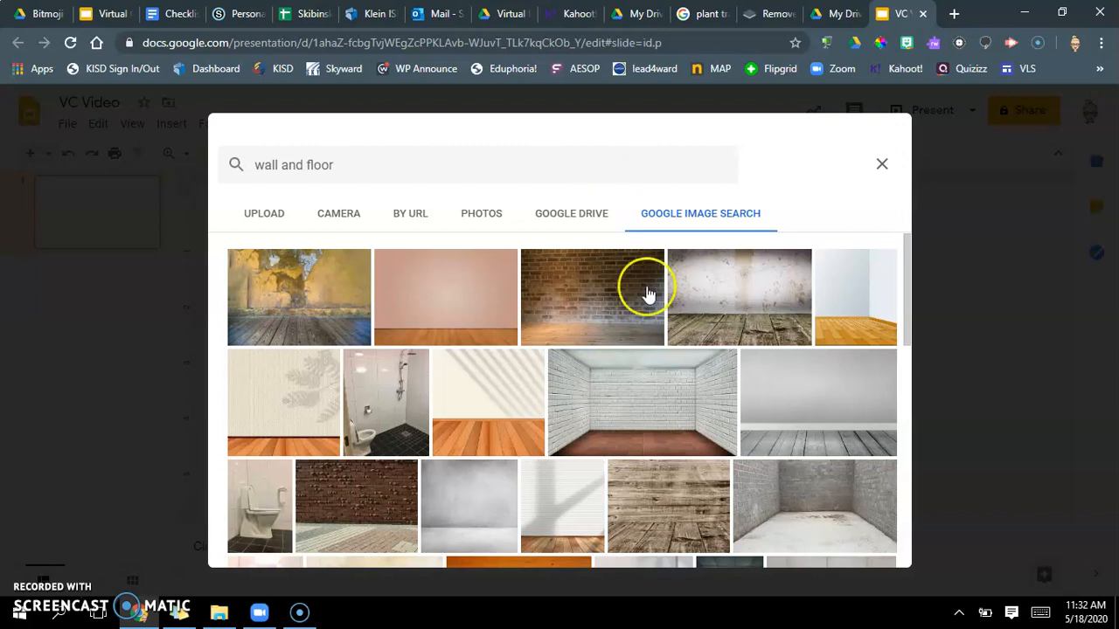
pyautogui.click(809, 394)
pyautogui.click(852, 544)
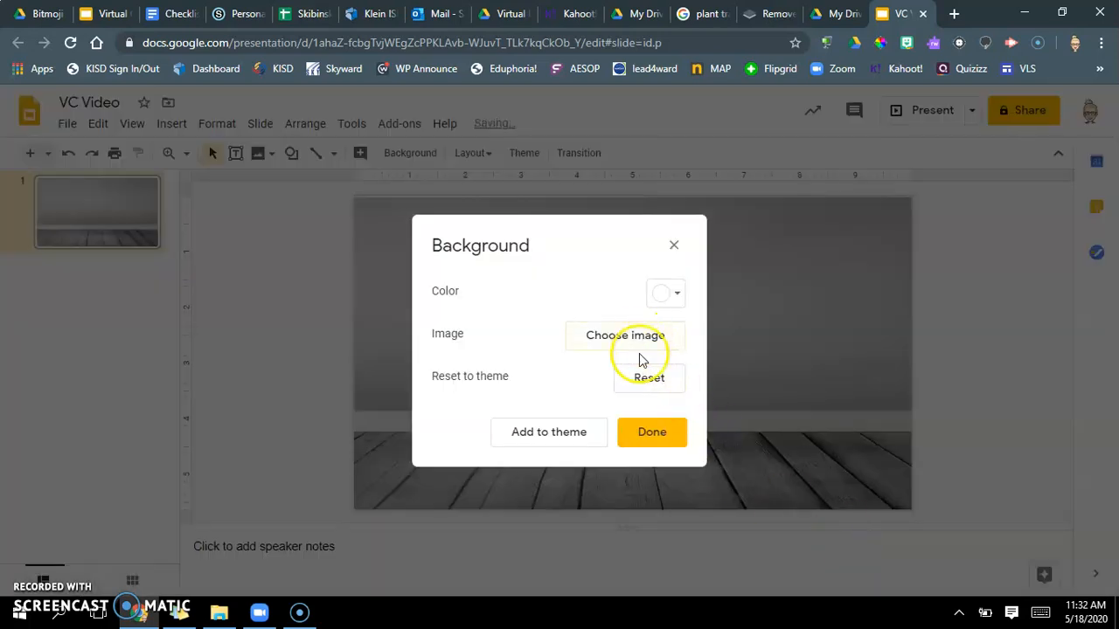
pyautogui.click(644, 437)
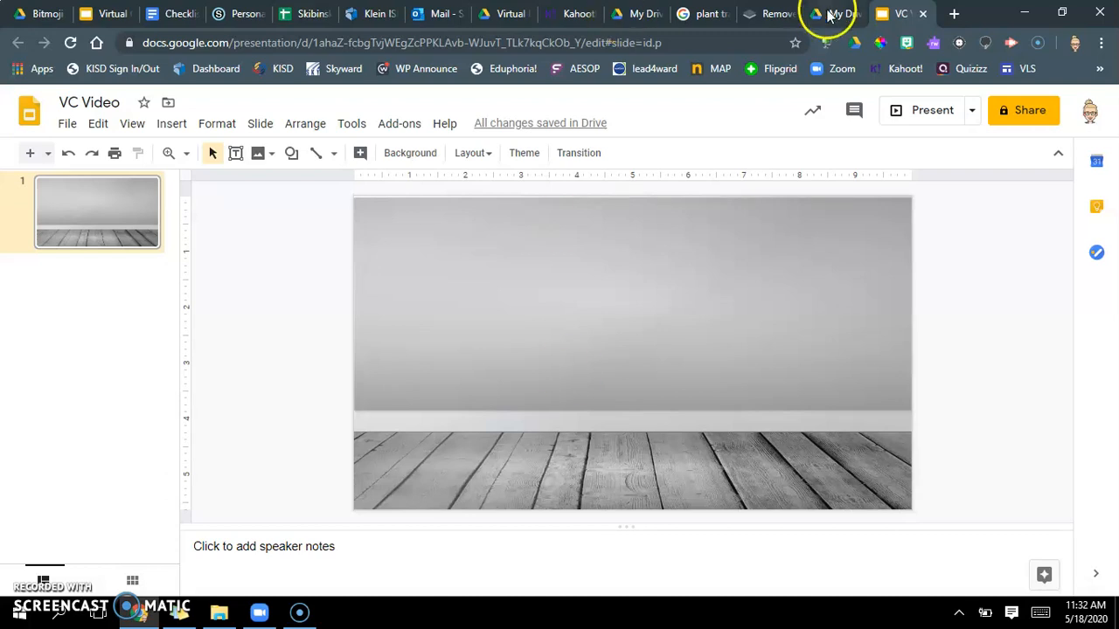
# Place the VC Video tab beside the Virtual Classroom tab, view the example classroom slide, and return to VC Video
pyautogui.moveTo(888, 16); pyautogui.dragTo(163, 13)
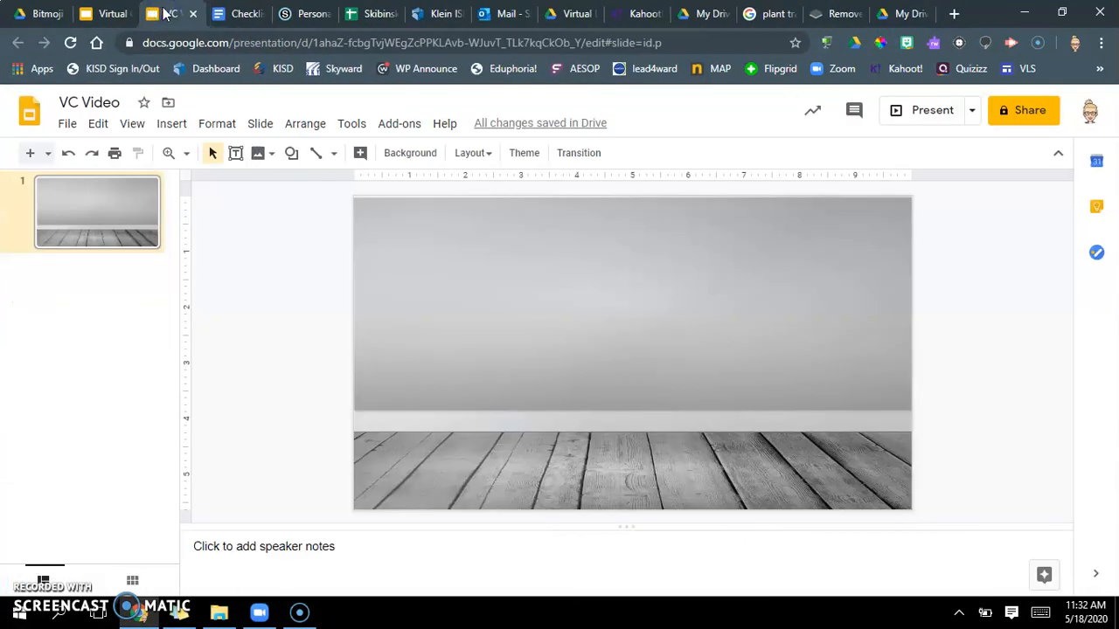
pyautogui.click(102, 14)
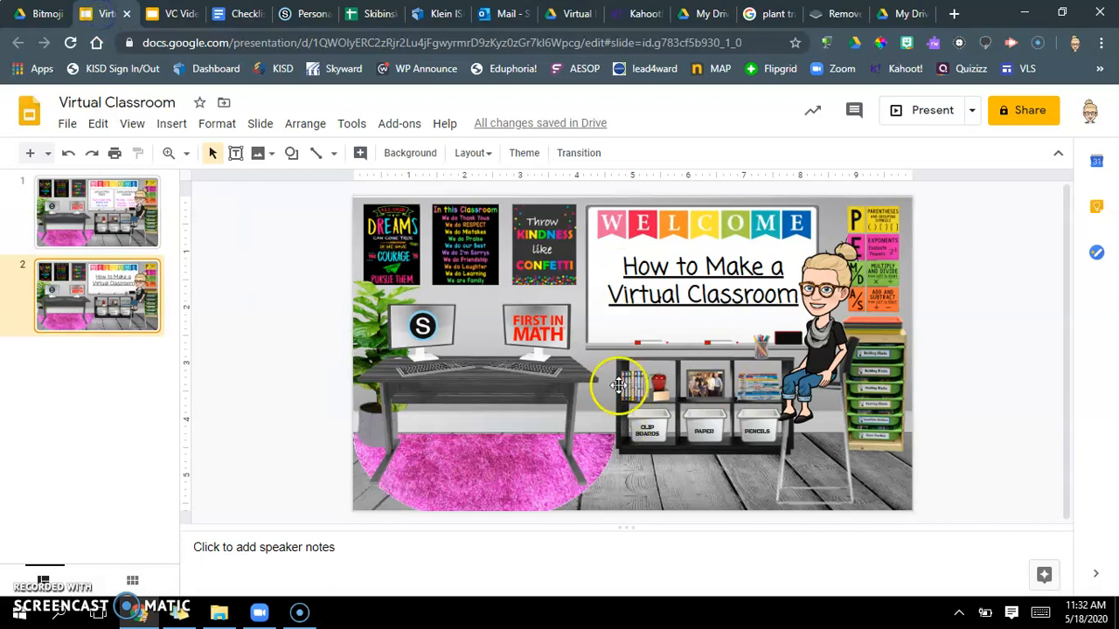
pyautogui.click(172, 20)
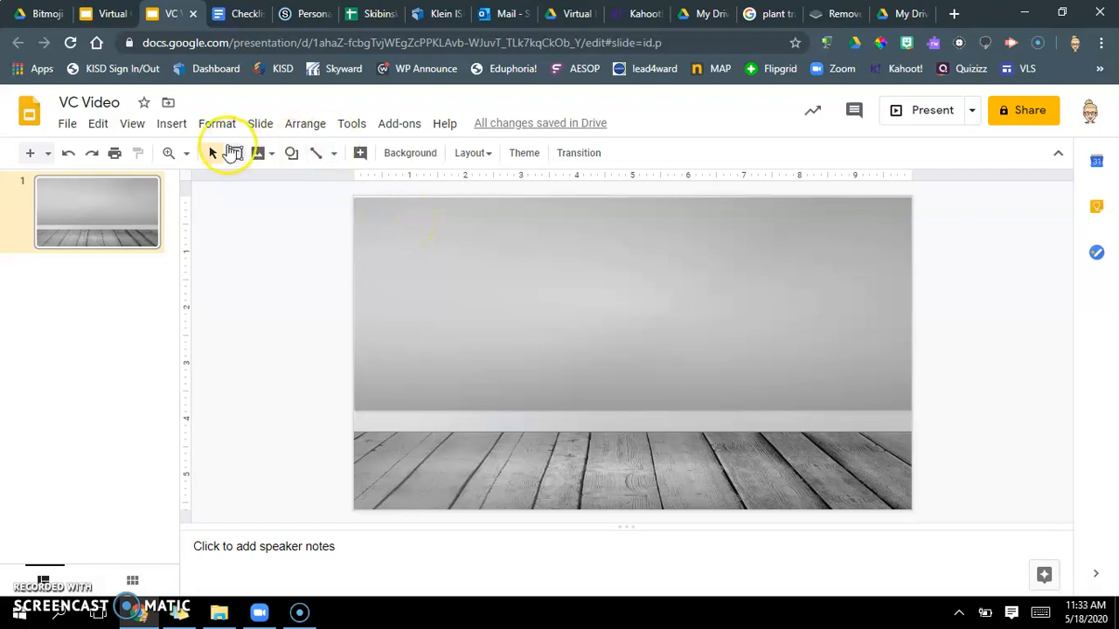
# Search the web for "whiteboard transparent" images and insert the whiteboard with red markers and a black eraser on its ledge
pyautogui.click(171, 124)
pyautogui.moveTo(195, 155)
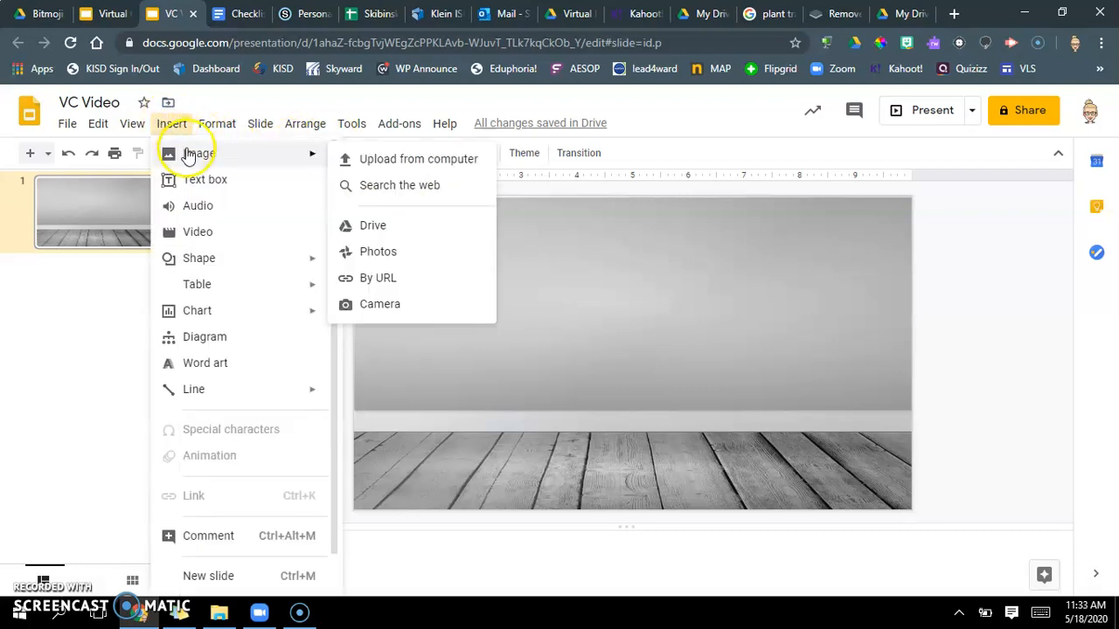
pyautogui.click(416, 185)
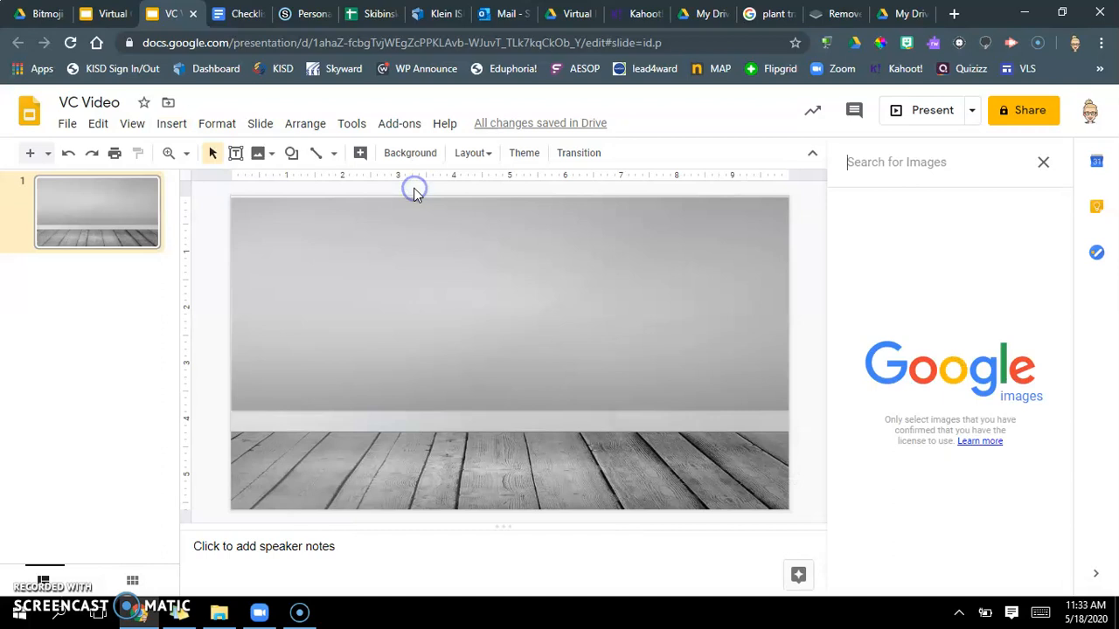
pyautogui.write('whiteboard')
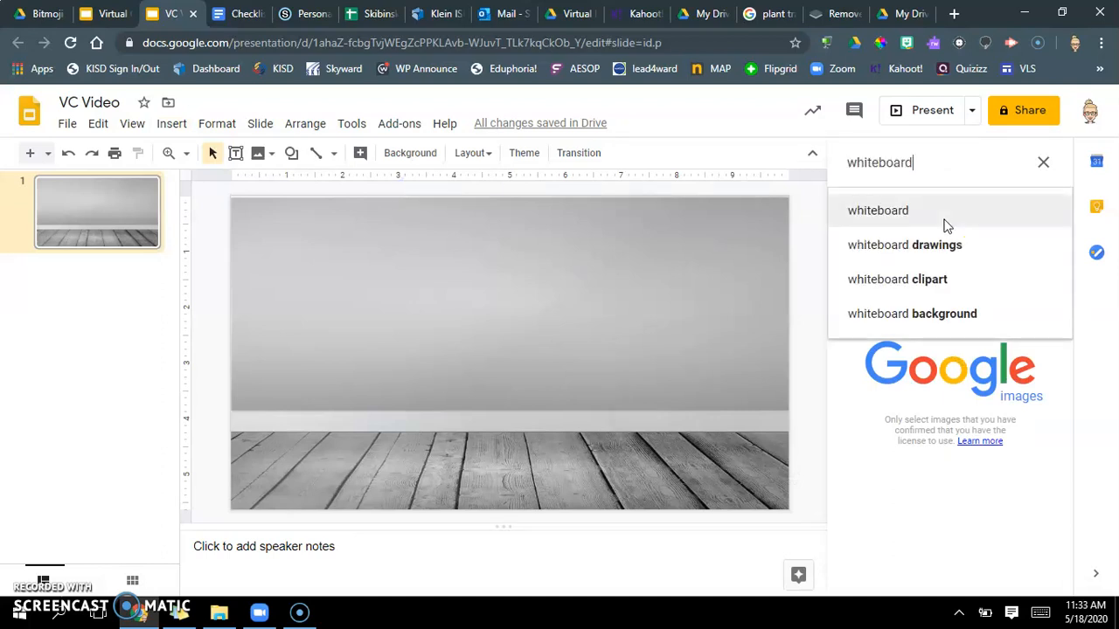
pyautogui.write(' tr')
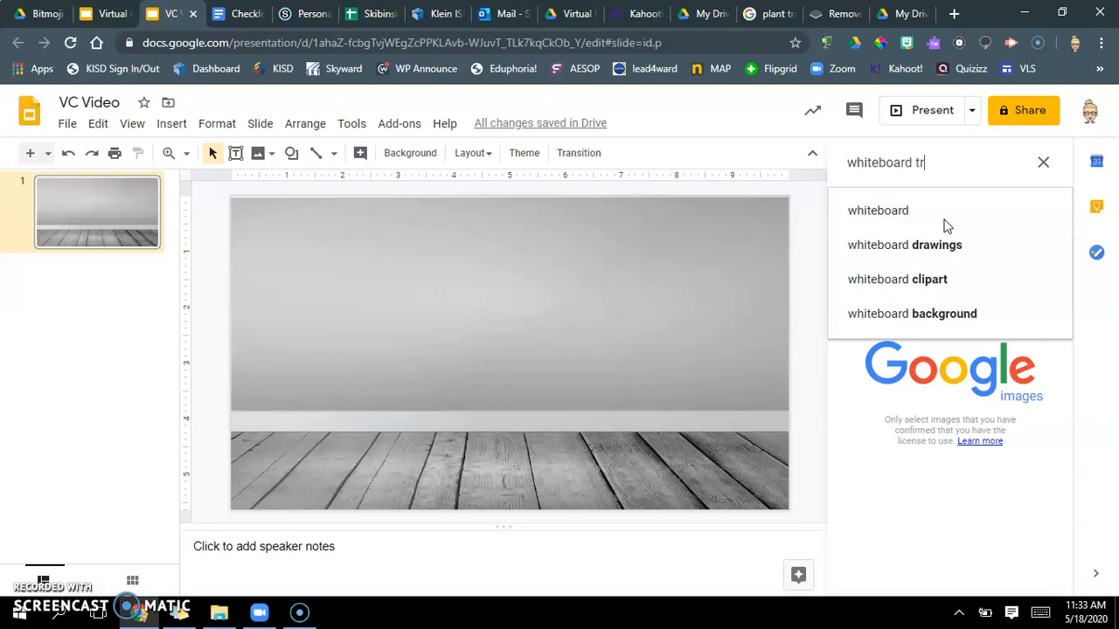
pyautogui.write('ansparent')
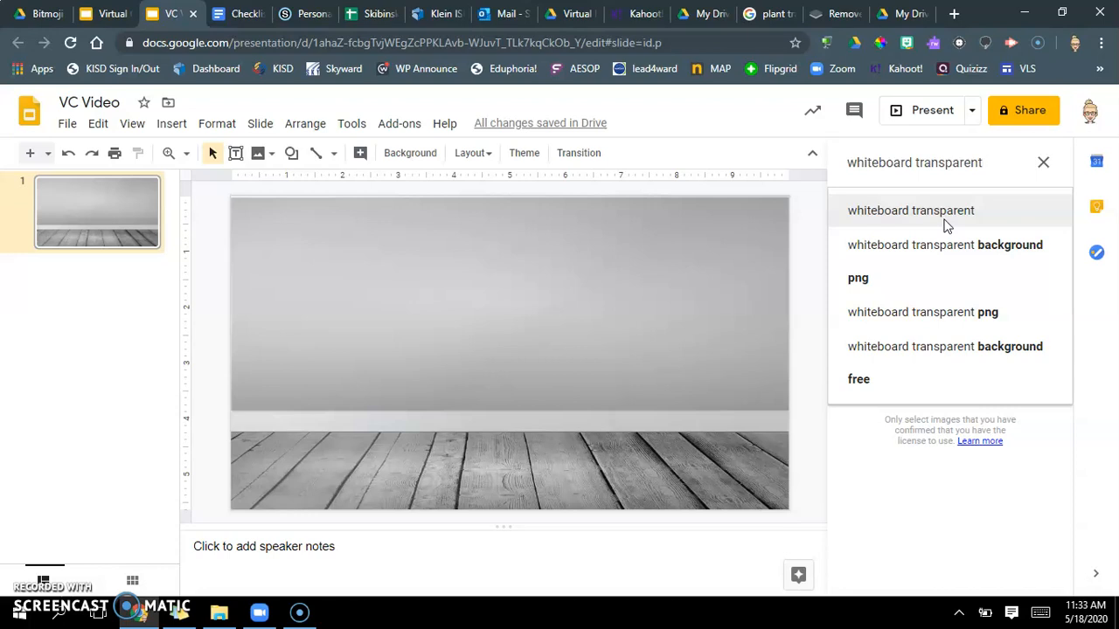
pyautogui.click(944, 225)
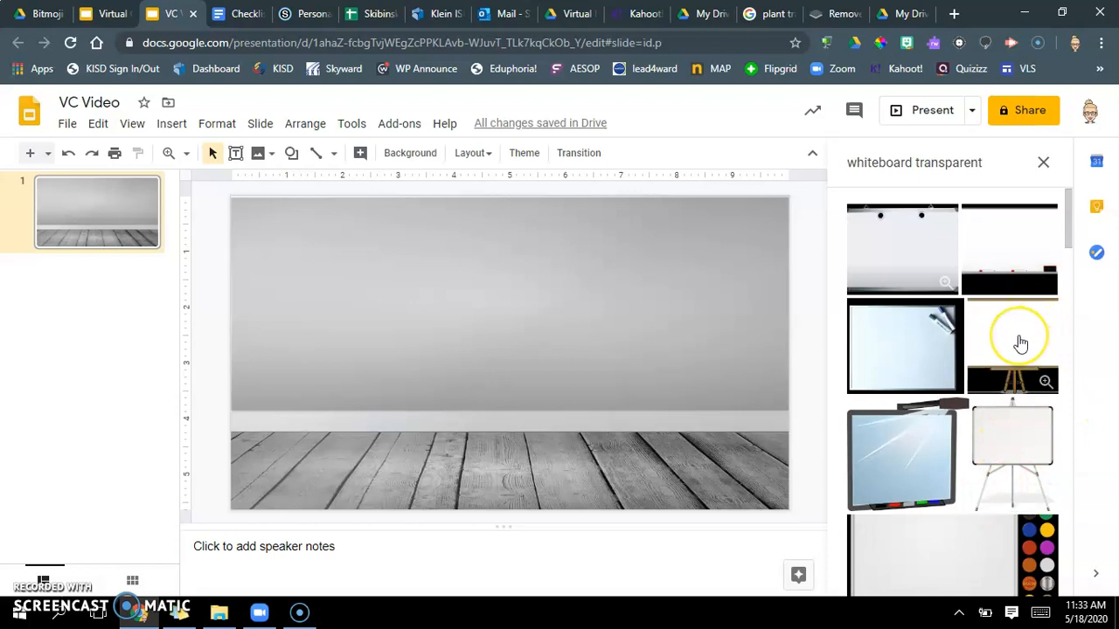
pyautogui.click(1021, 259)
pyautogui.click(1031, 576)
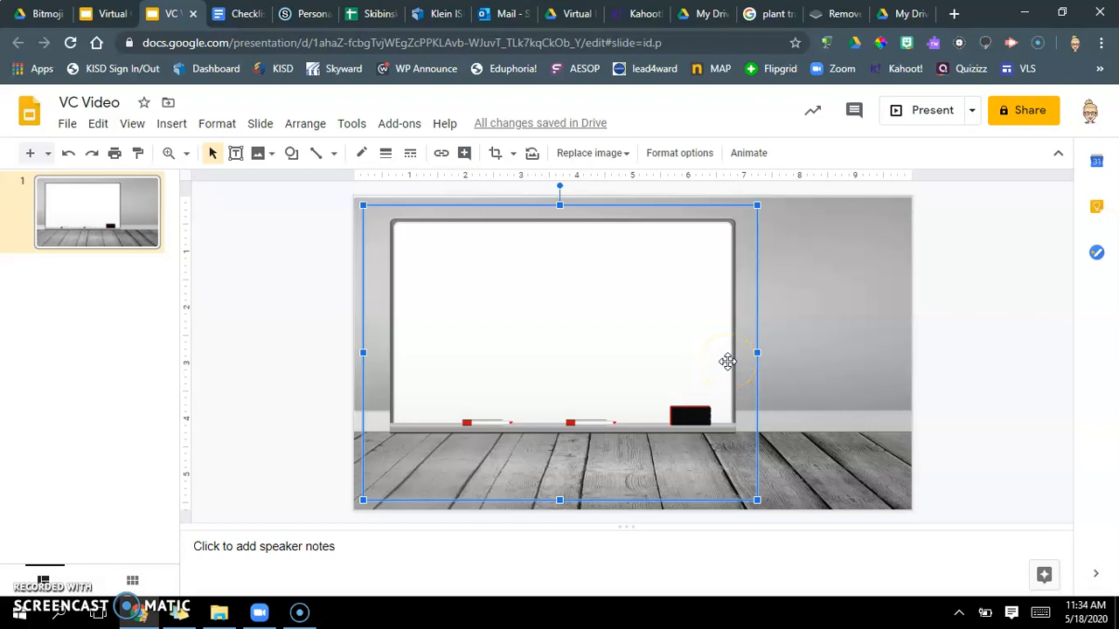
# Bring up the editing options for the inserted whiteboard image
pyautogui.rightClick(728, 361)
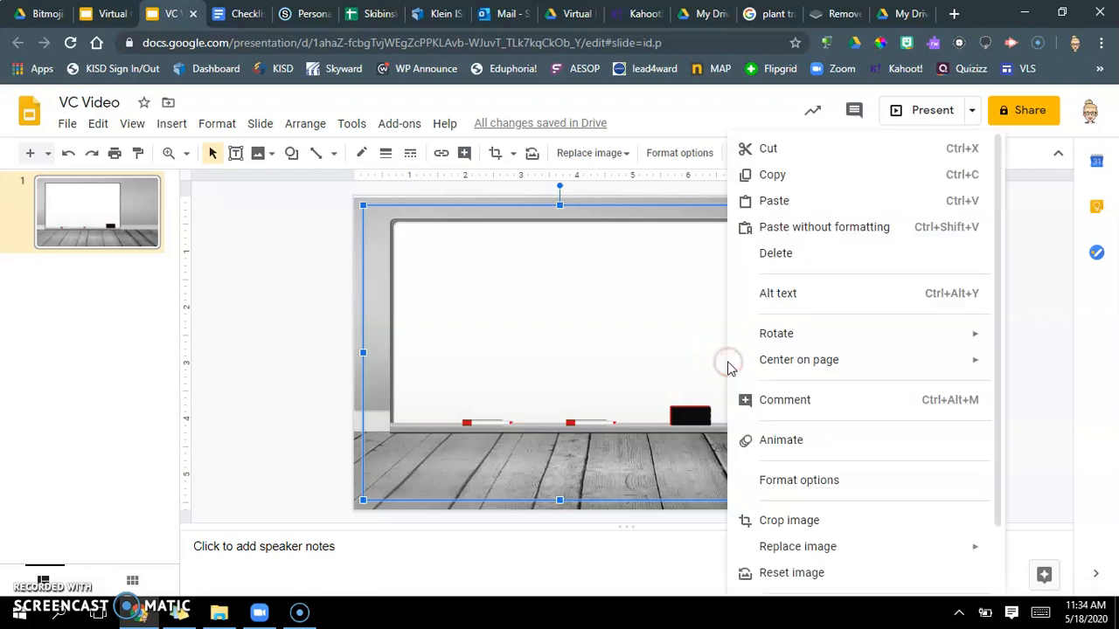